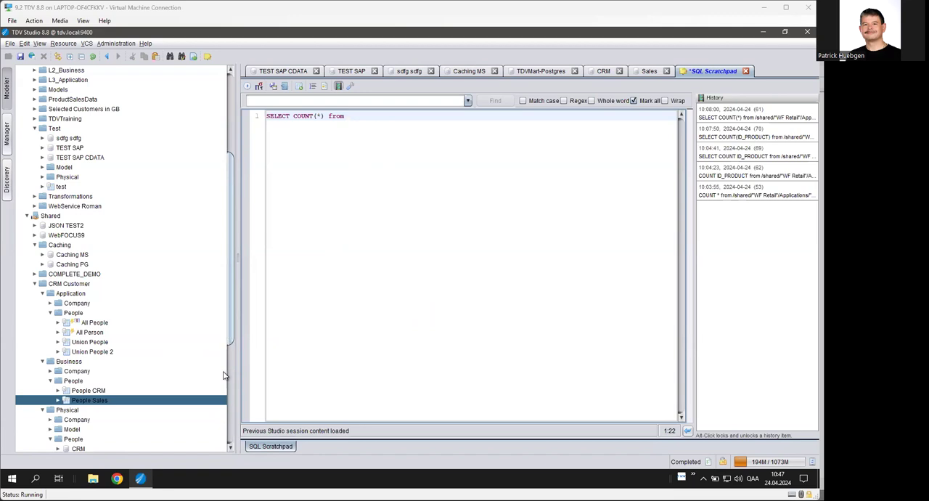
Review the CRM and Sales data sources, then open the People CRM and People Sales business views.
drag(231, 337, 230, 407)
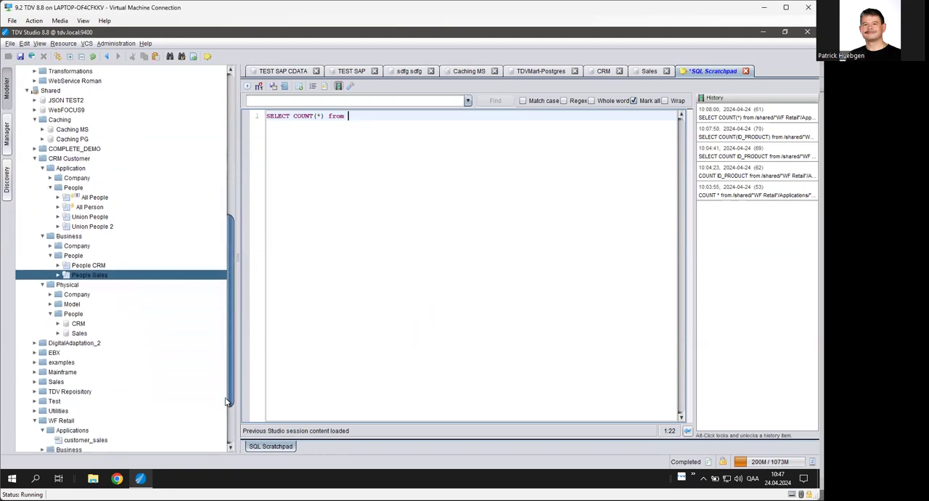
click(603, 71)
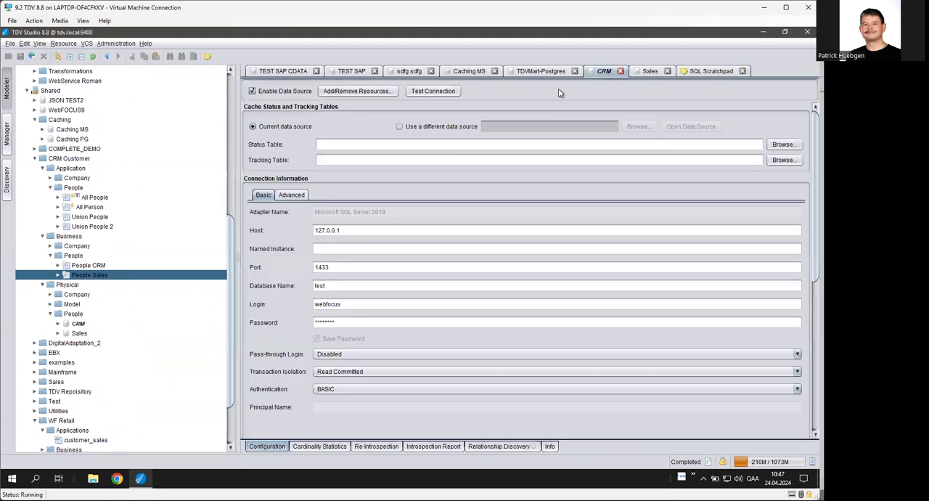
click(648, 73)
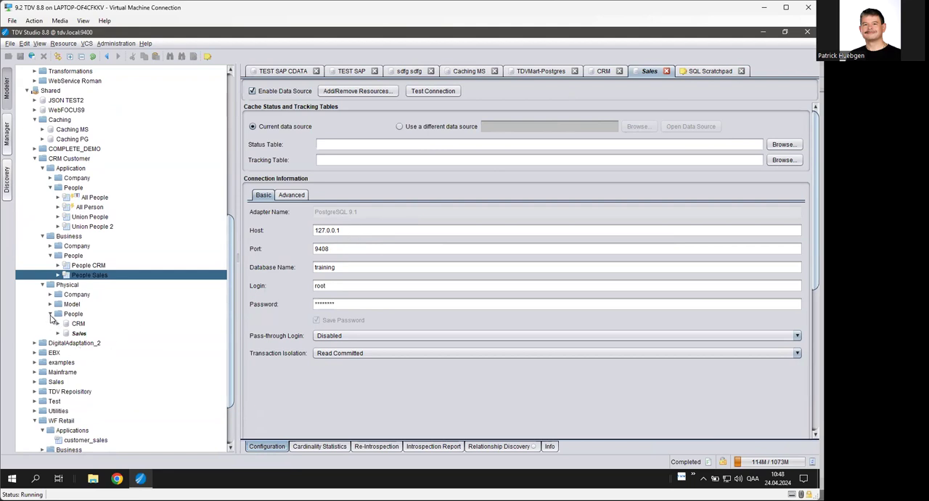
click(109, 266)
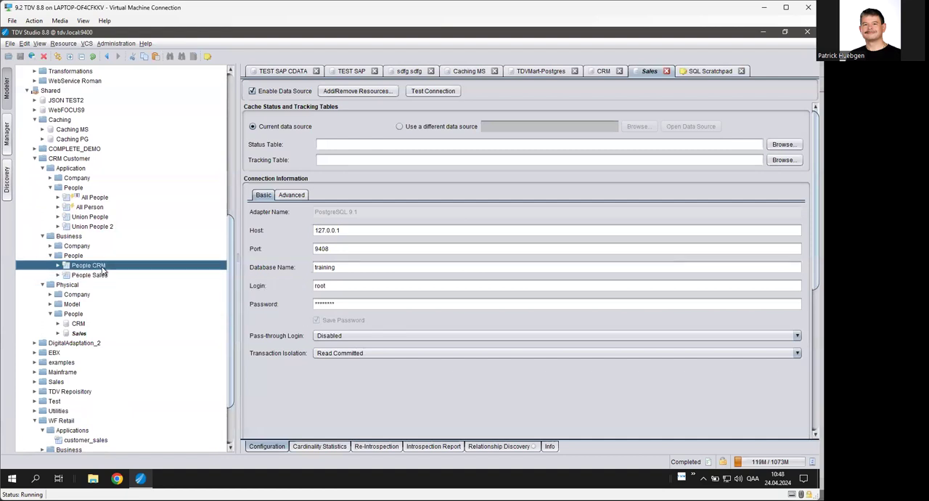
double_click(103, 267)
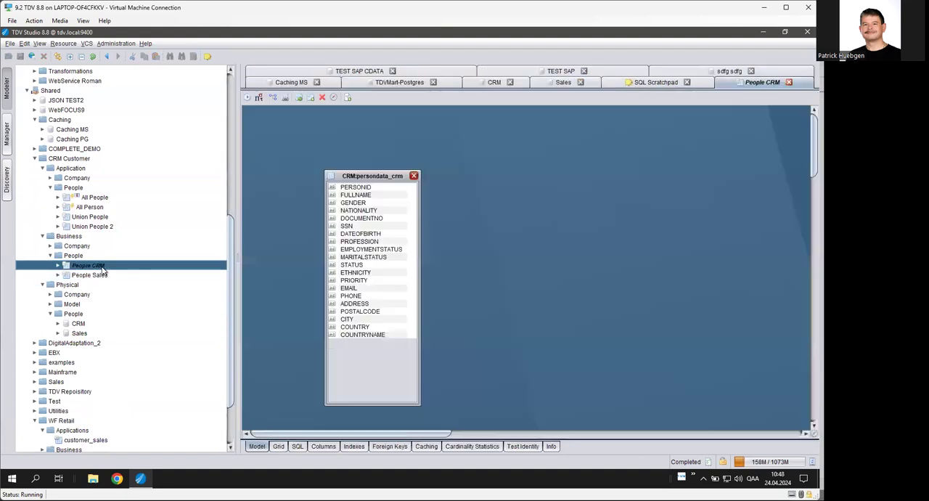
double_click(94, 276)
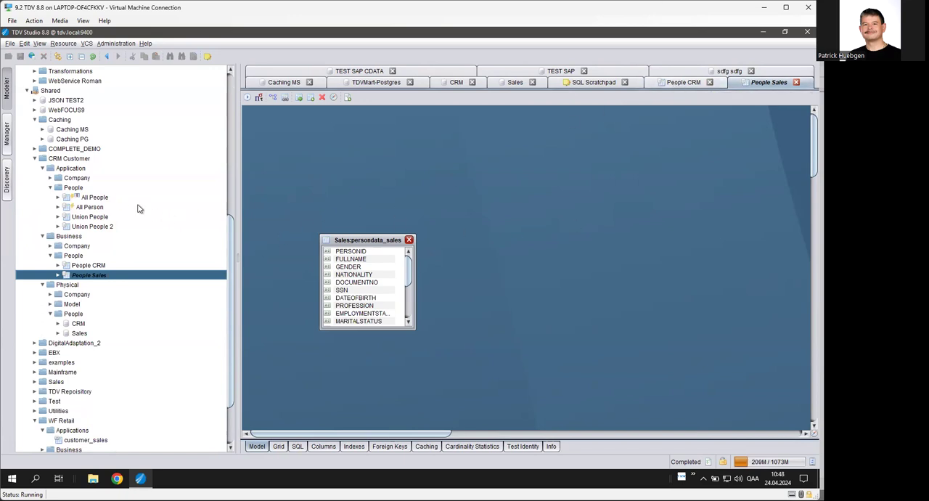
Create a new view named Unioned People Data in the Application People folder.
right_click(72, 191)
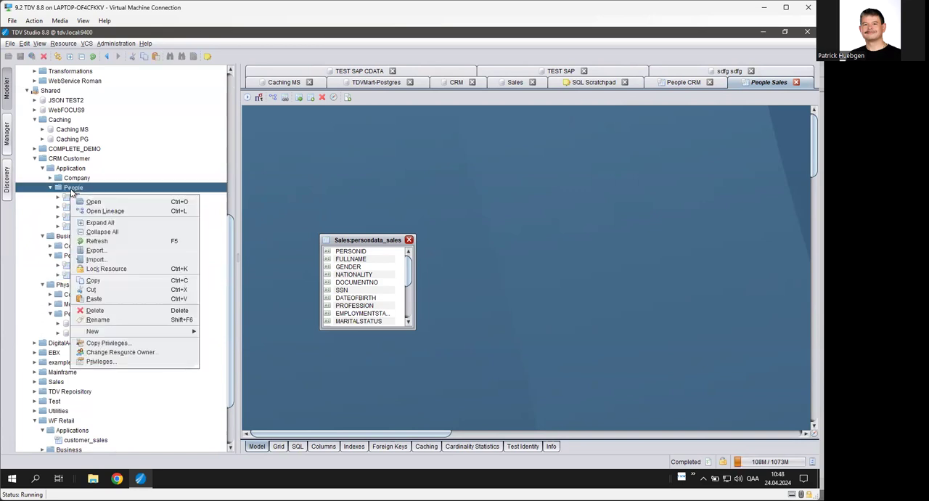
mouse_move(117, 332)
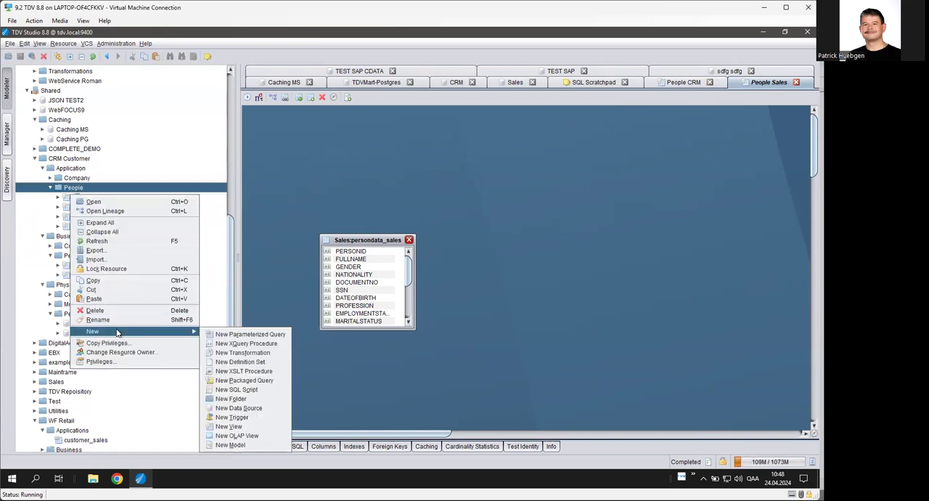
click(257, 429)
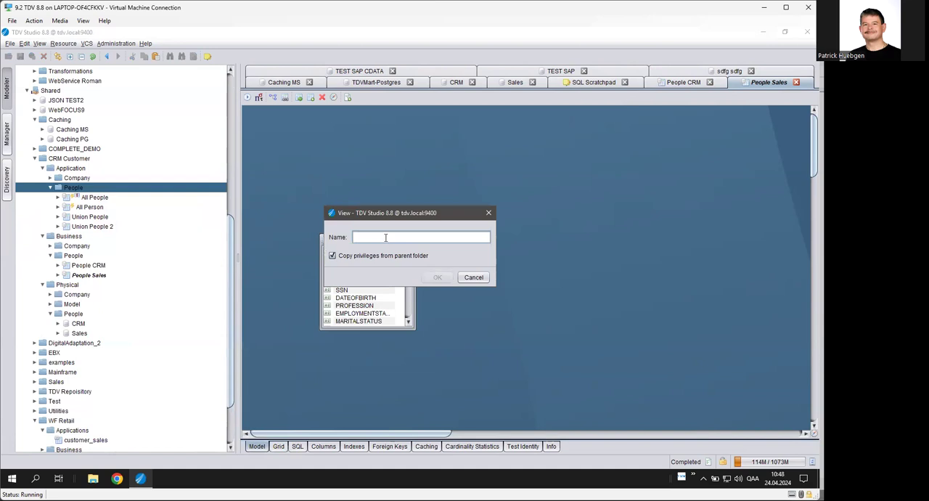
text(Unioned People Data)
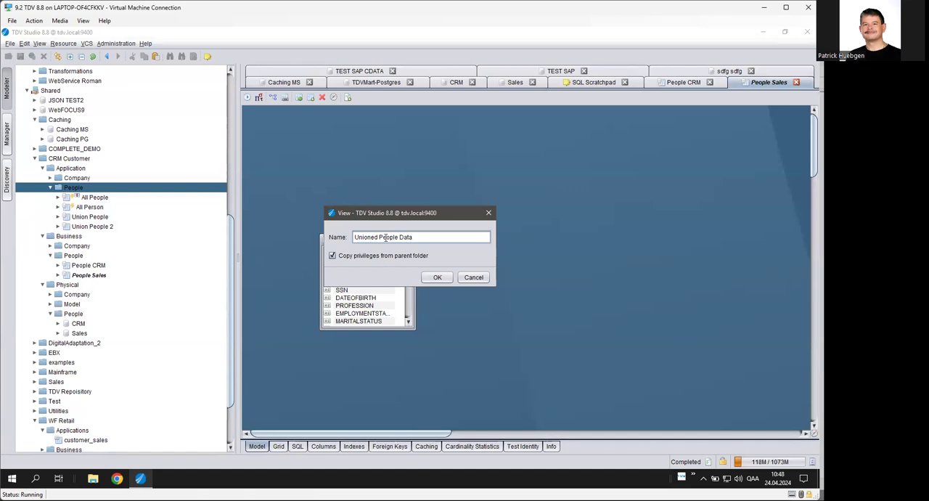
key(Return)
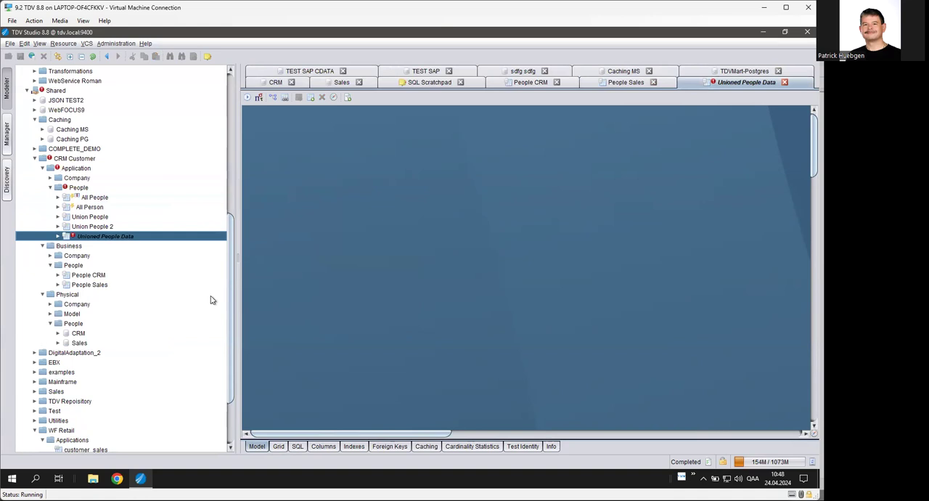
Add People CRM to the new view's model and list all of its columns in the grid.
click(93, 277)
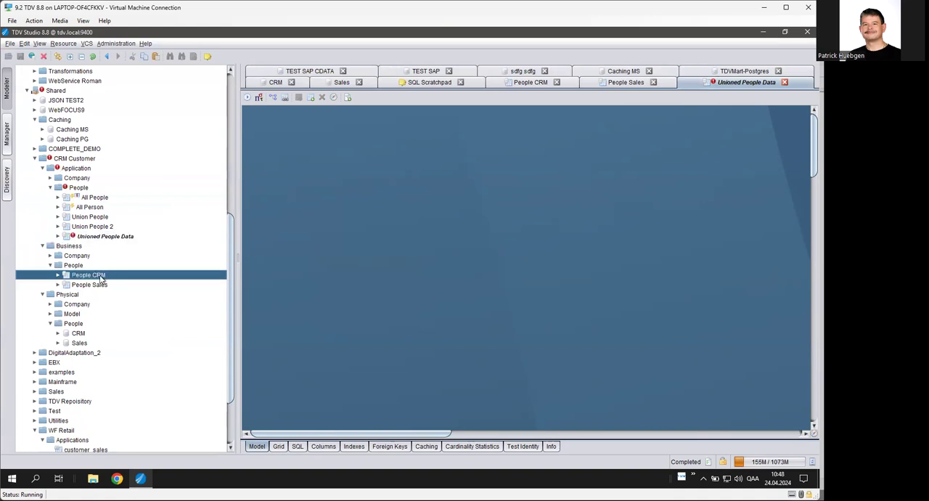
drag(253, 209, 274, 161)
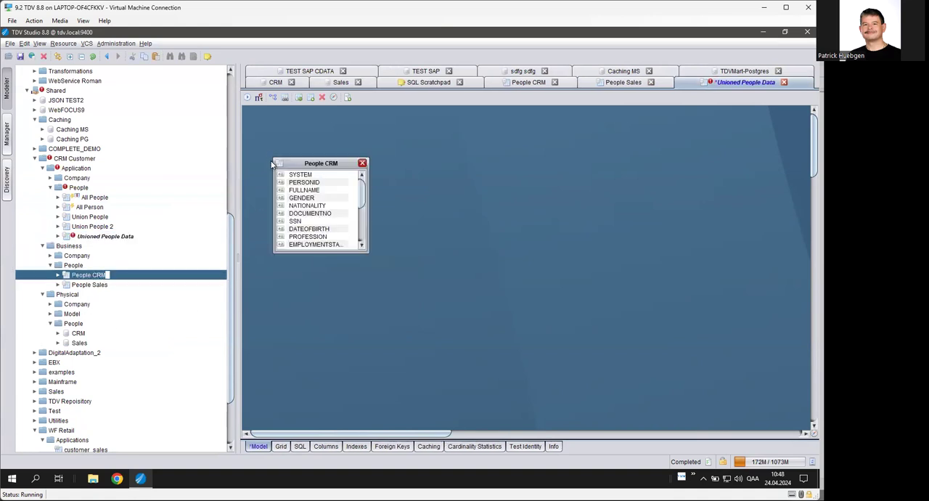
click(281, 448)
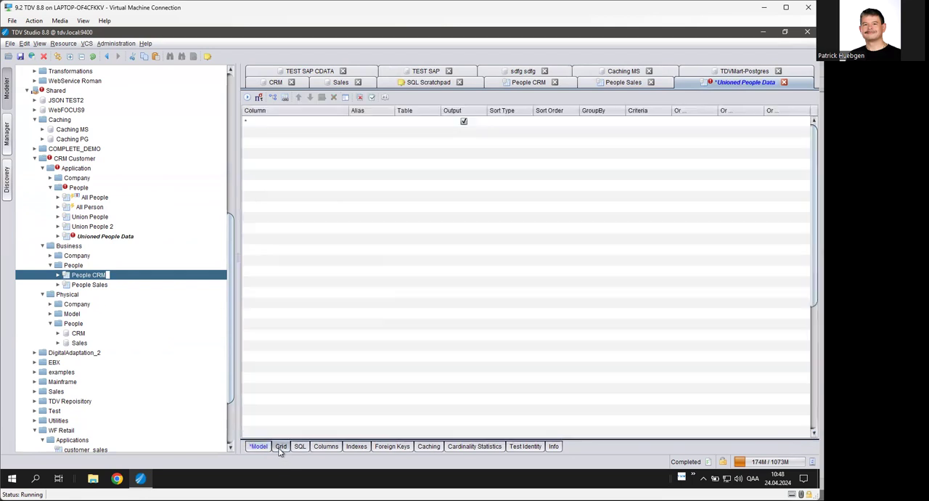
click(346, 98)
click(331, 210)
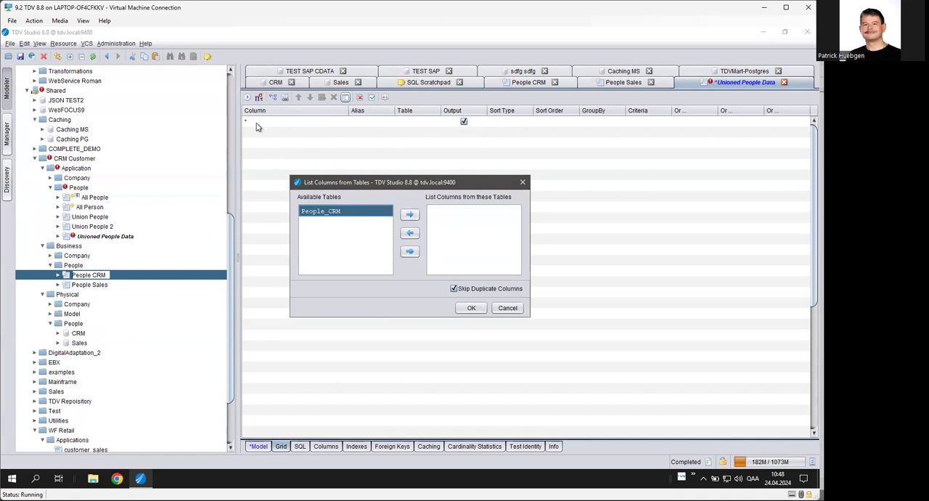
click(410, 215)
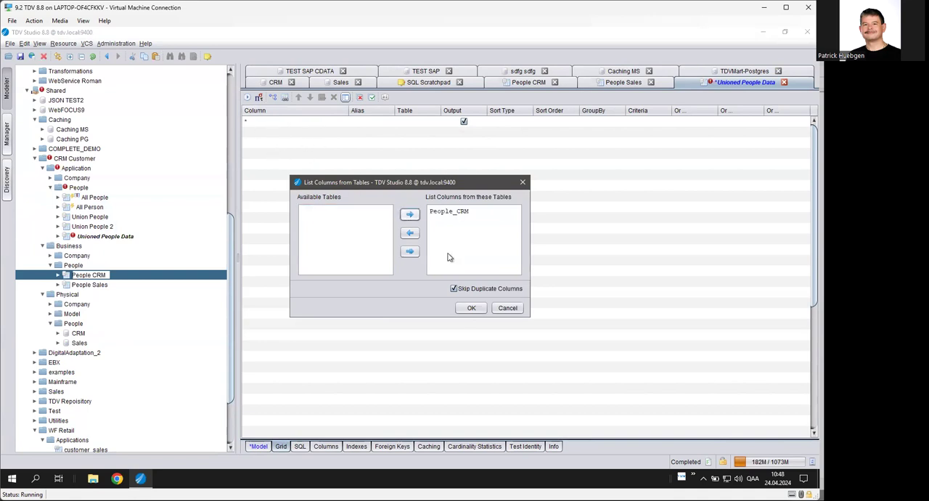
click(471, 308)
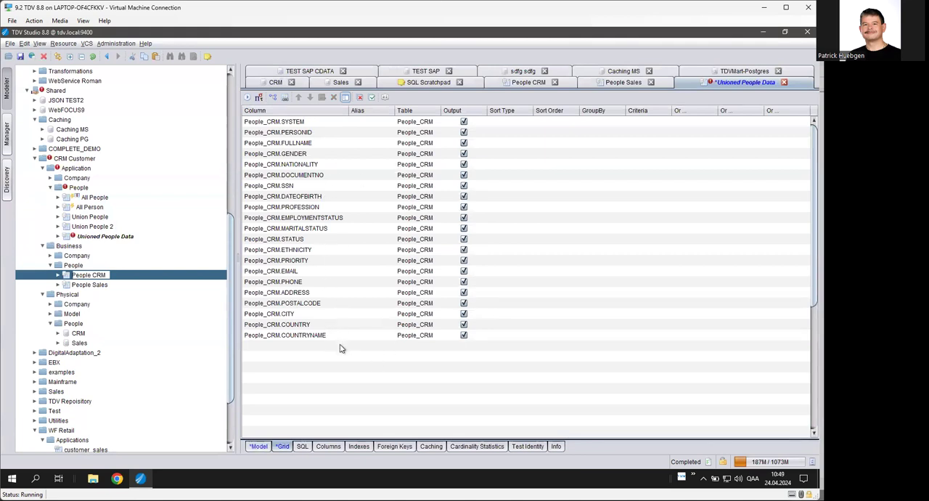
Save the Unioned People Data view and execute it from the model.
click(20, 56)
click(263, 449)
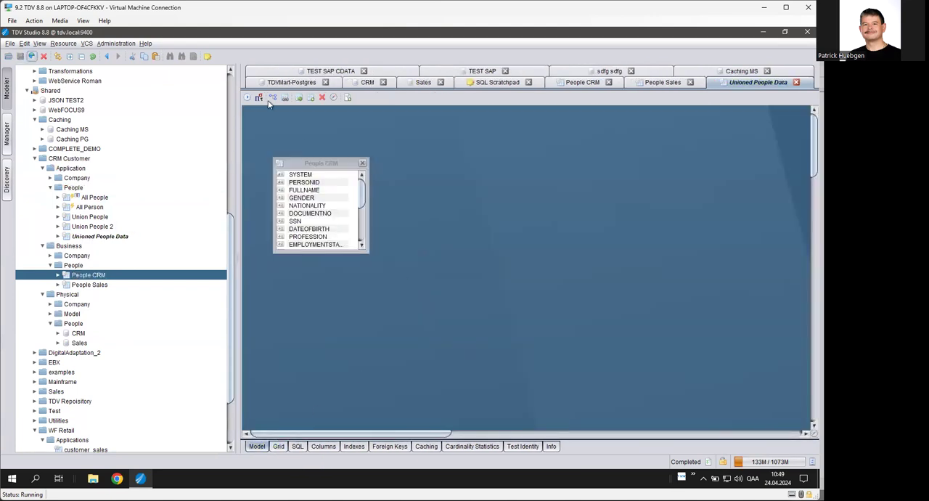
click(247, 98)
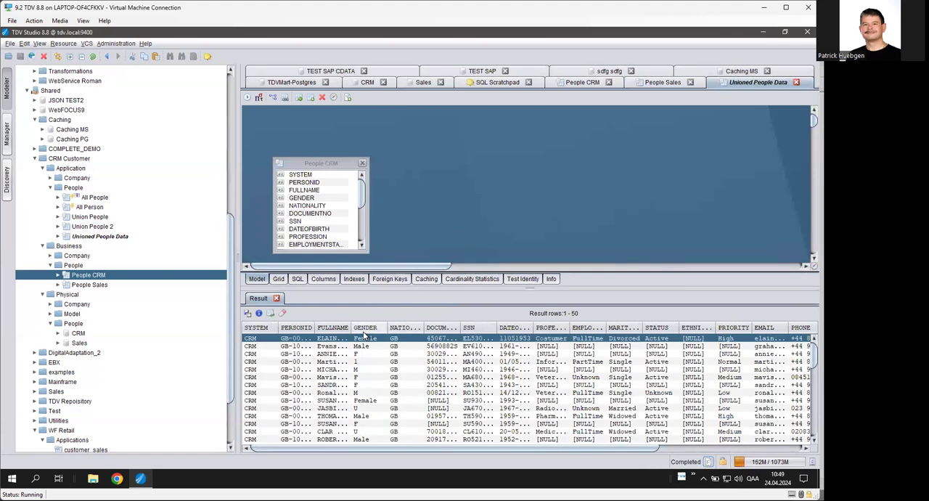
Complete the COUNT(*) query in the SQL Scratchpad against Unioned People Data and run it.
click(488, 84)
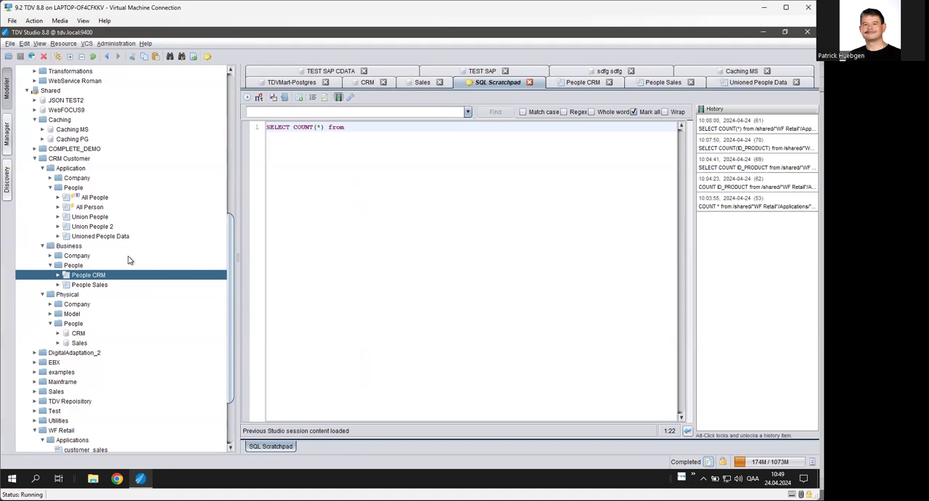
drag(101, 236, 385, 129)
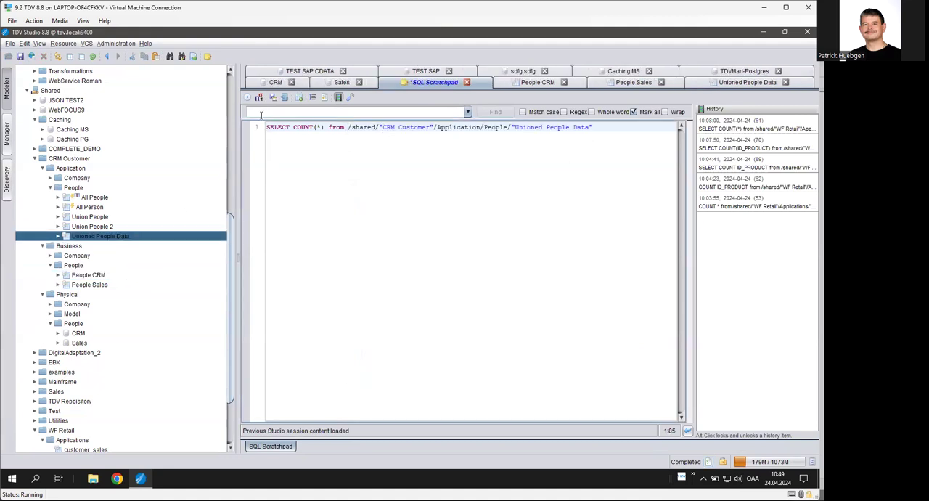
click(248, 96)
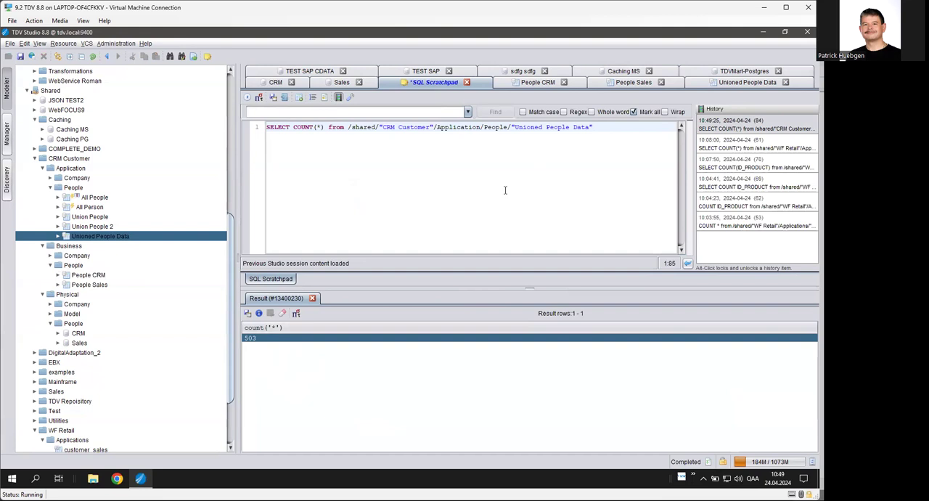
Add a union to the Unioned People Data model, producing a second union branch.
click(742, 85)
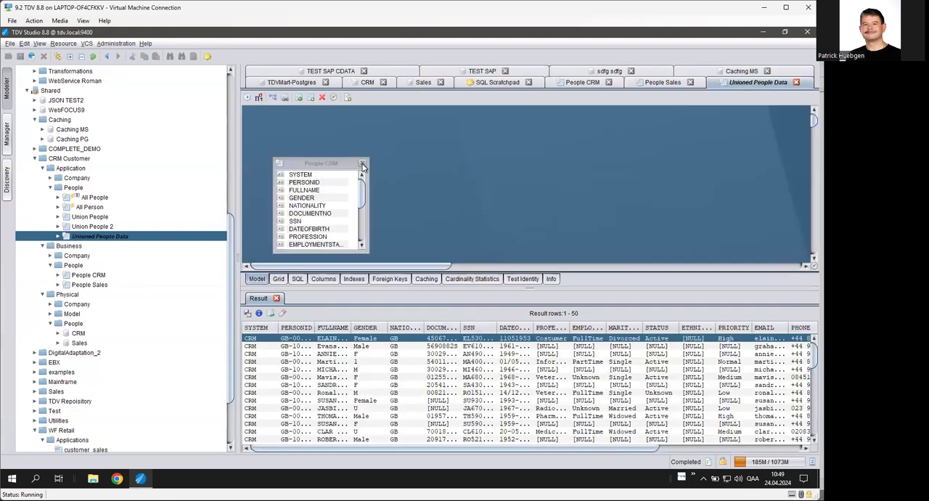
drag(304, 164, 294, 139)
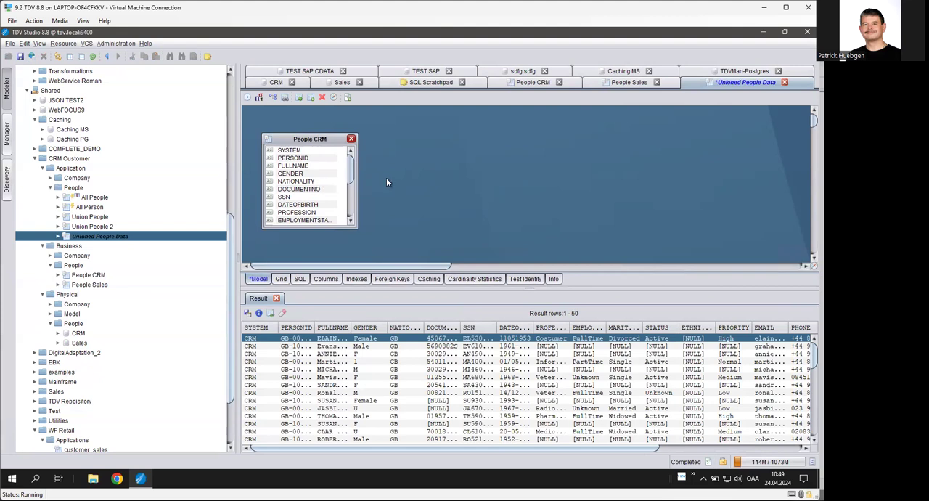
right_click(399, 151)
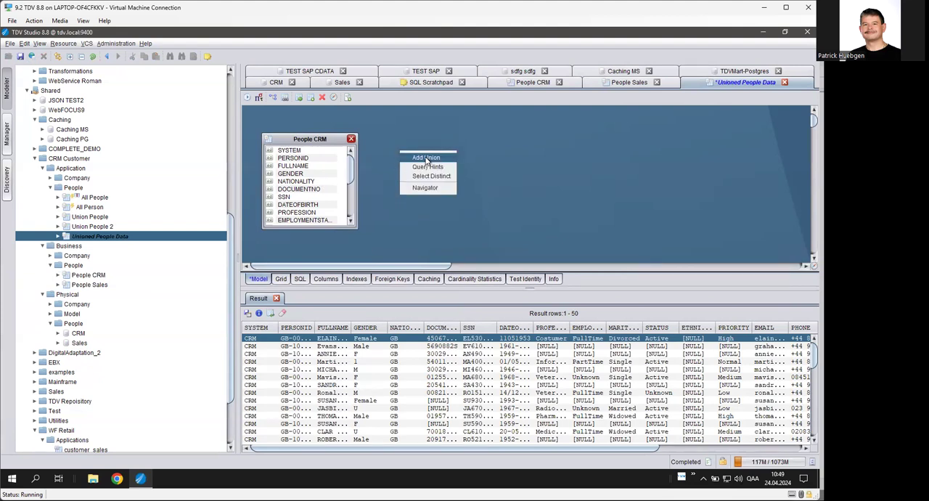
click(426, 157)
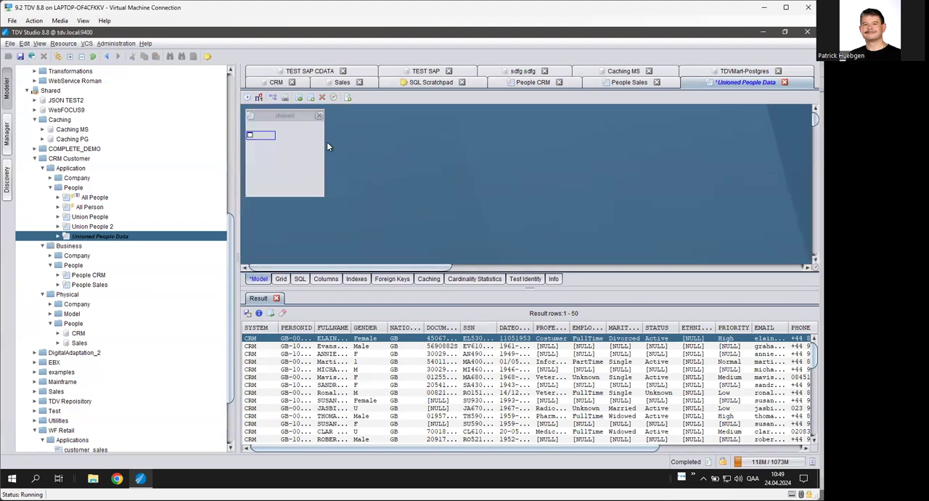
right_click(370, 139)
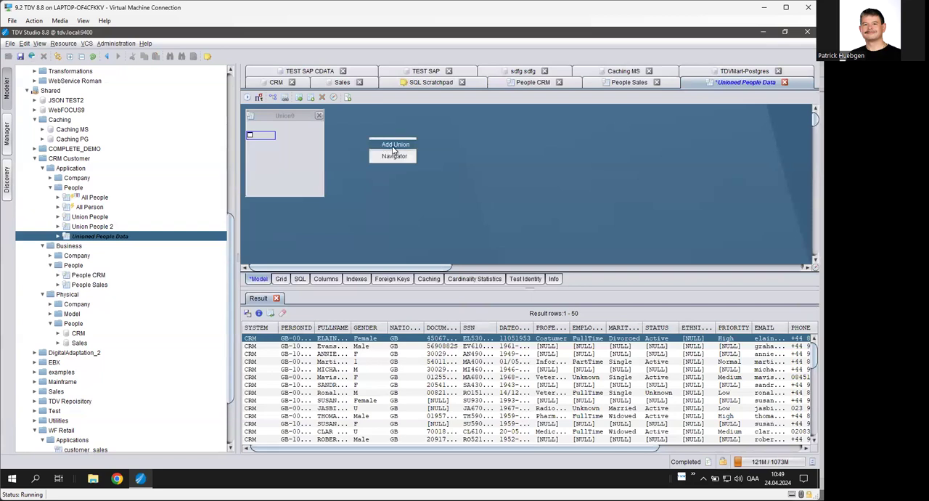
click(394, 147)
drag(393, 149, 394, 139)
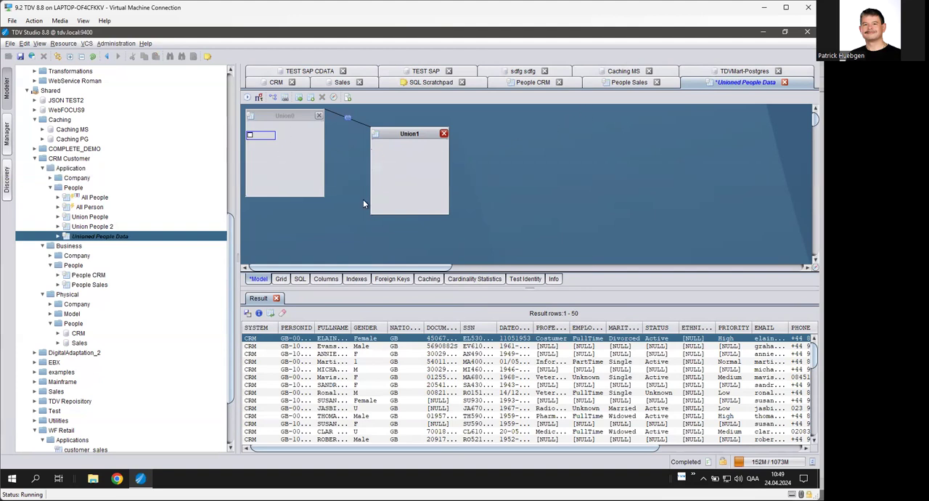
Check the first union branch's contents, then place People Sales into the second union branch.
click(294, 175)
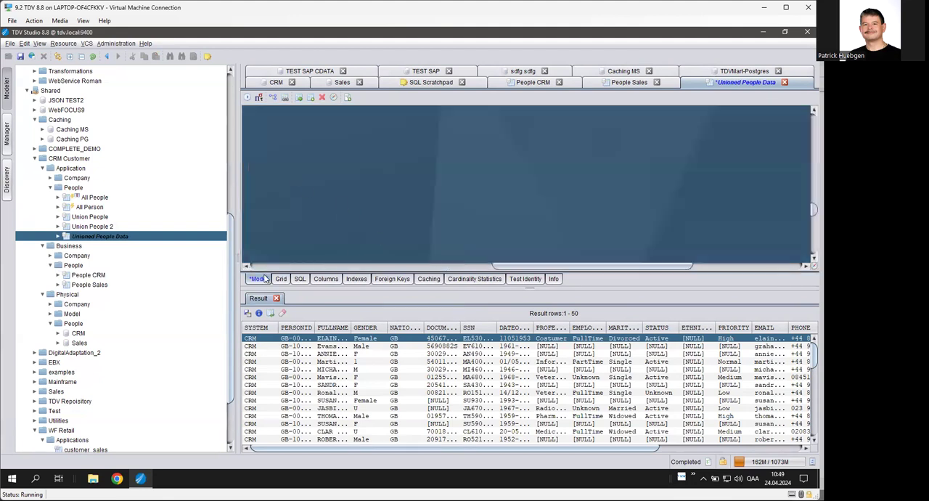
right_click(311, 216)
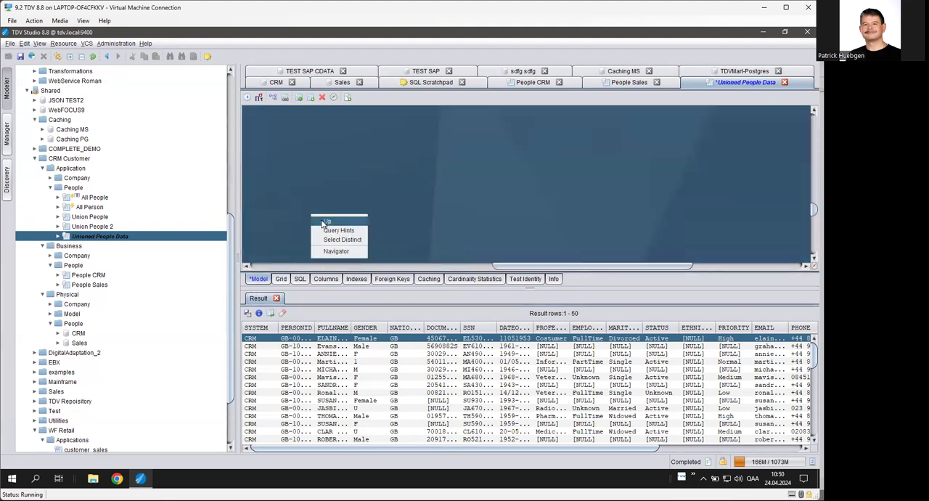
click(327, 221)
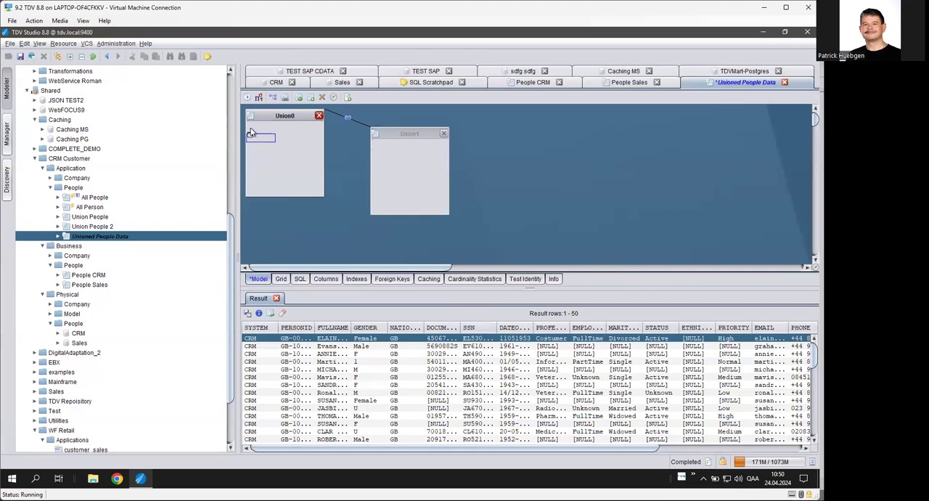
click(254, 141)
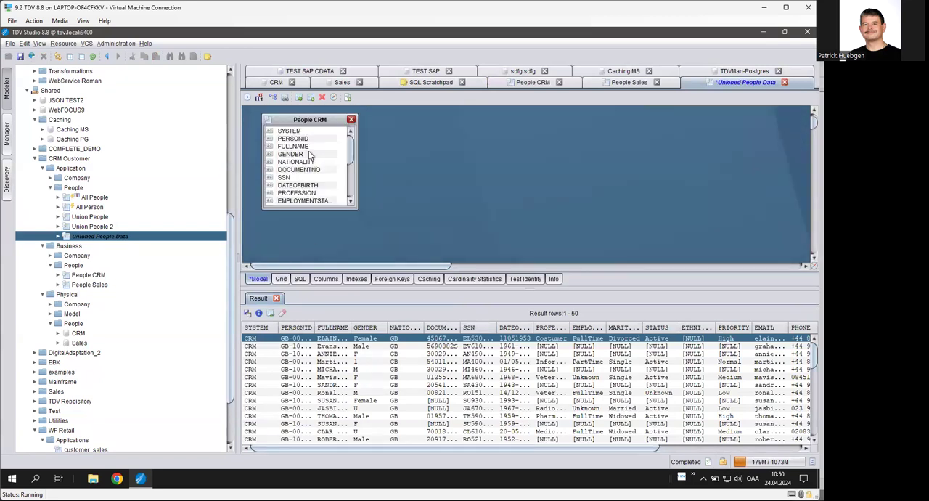
right_click(439, 194)
click(449, 206)
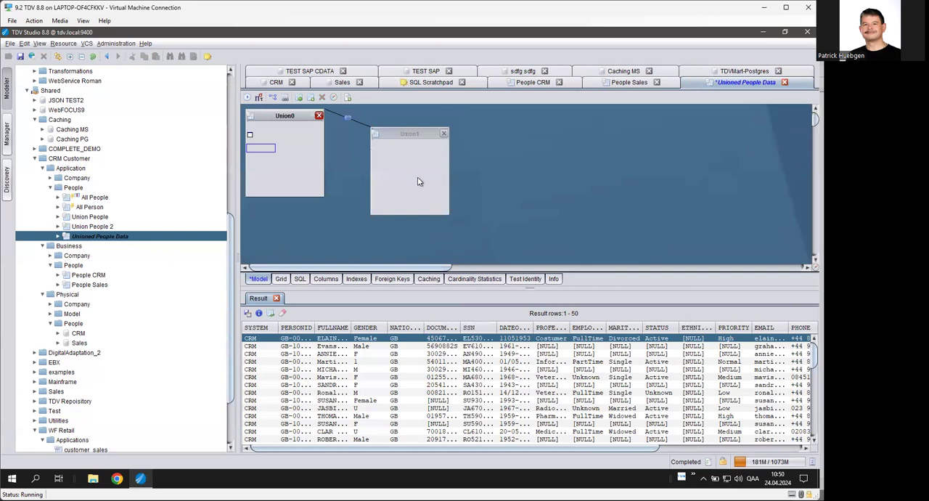
mouse_move(98, 288)
mouse_down()
mouse_move(400, 200)
mouse_move(401, 155)
mouse_move(383, 152)
mouse_up()
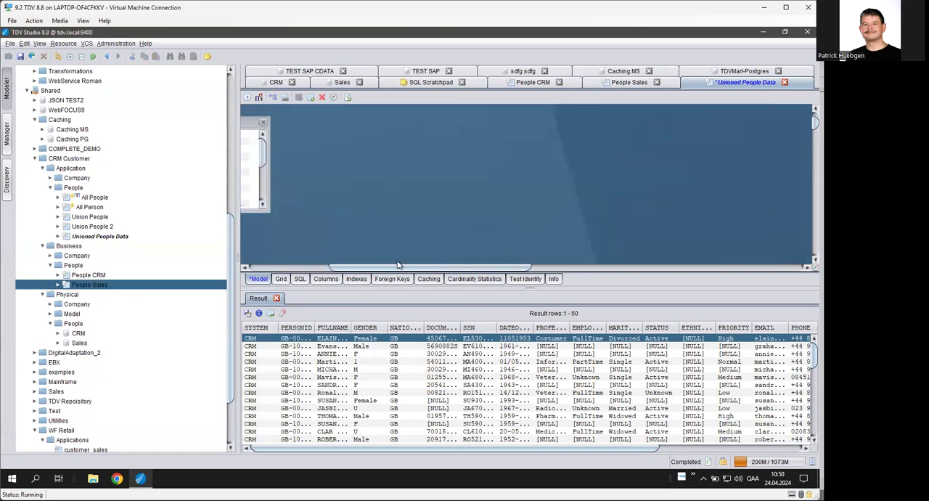
In the second union branch's grid, list all columns from People_Sales and save the view.
click(310, 266)
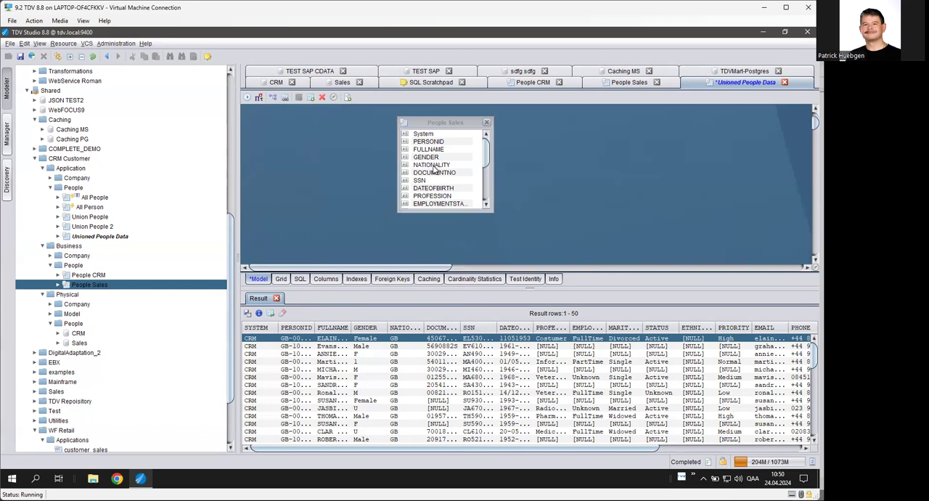
click(280, 282)
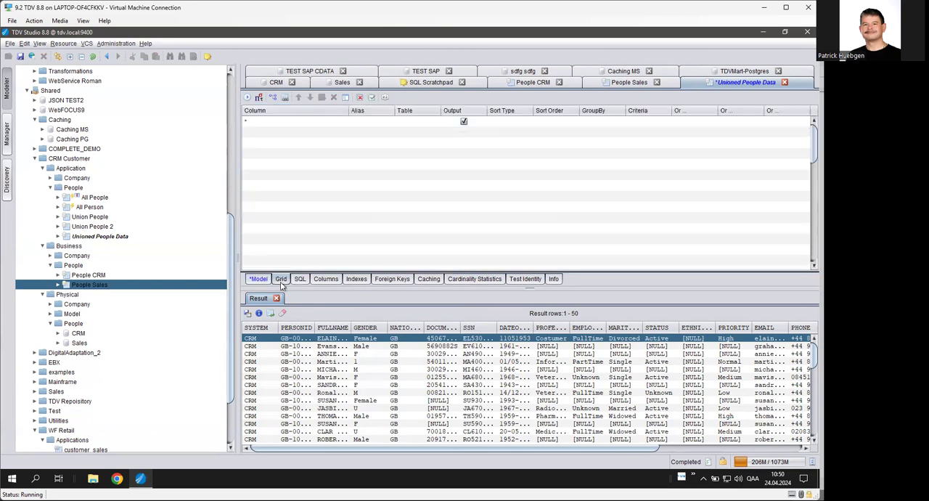
click(345, 98)
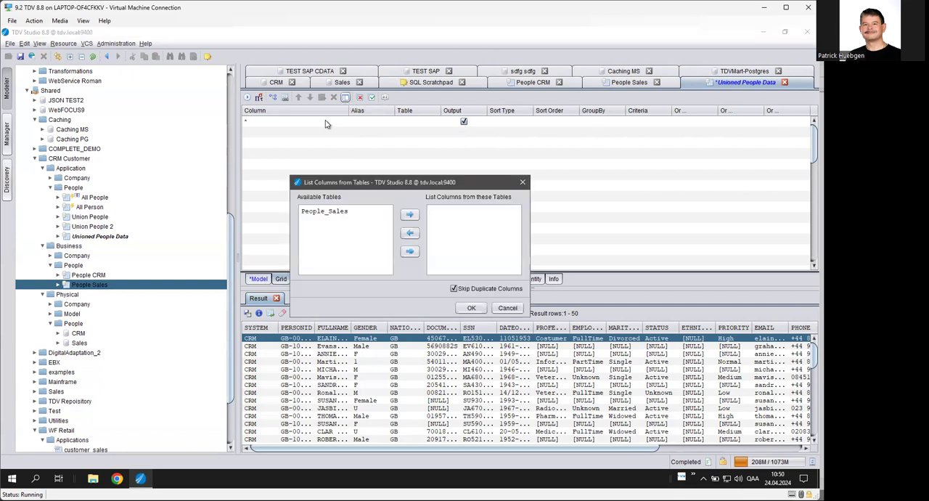
click(328, 212)
click(408, 215)
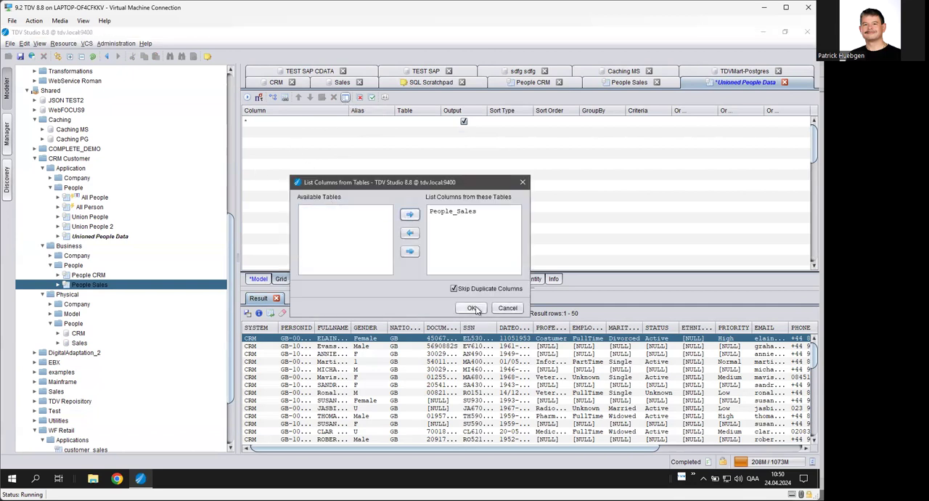
click(471, 309)
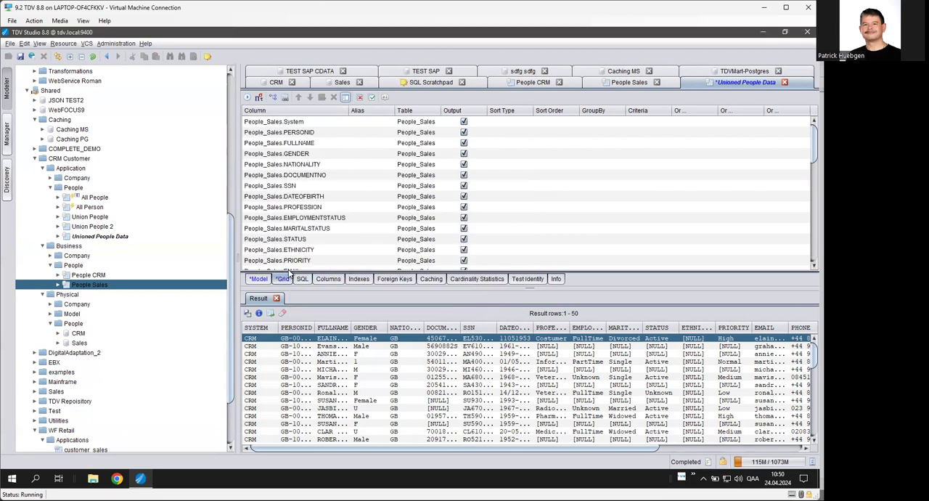
click(20, 57)
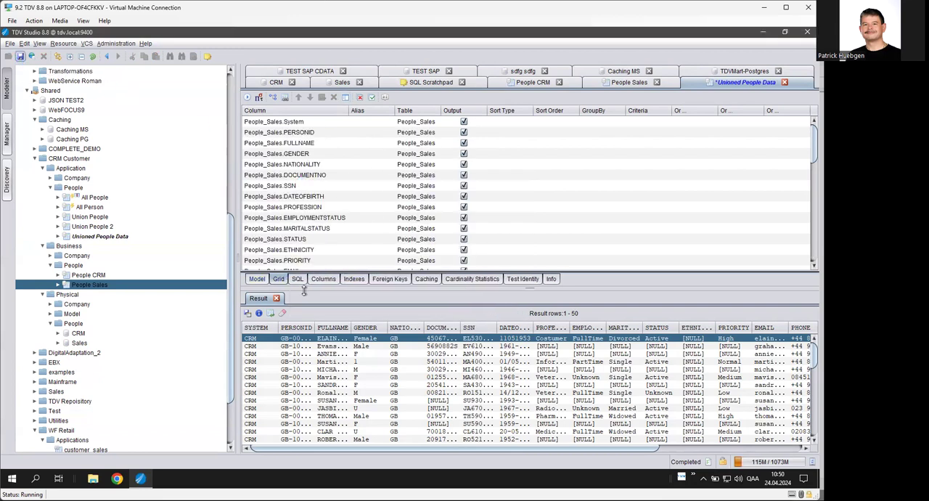
Go up to the union level of the model, reposition the Union1 branch, review the generated UNION ALL SQL and save.
click(258, 281)
right_click(522, 145)
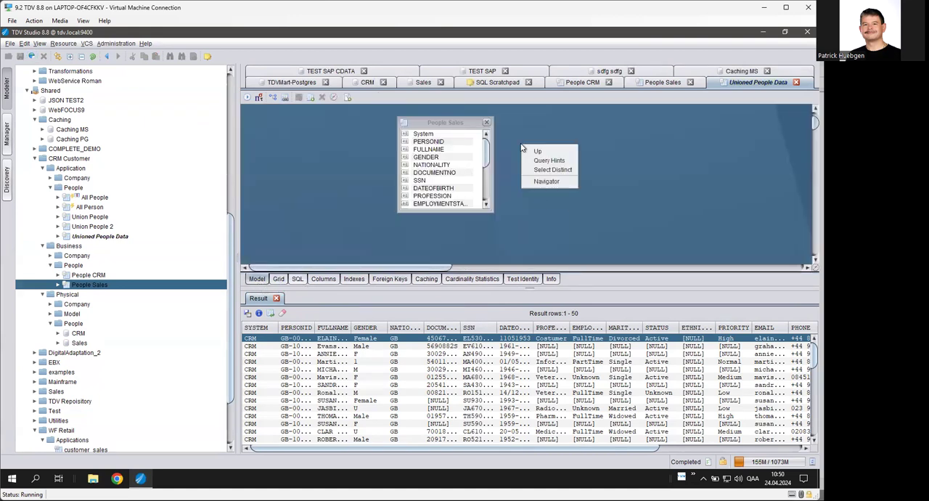
click(537, 151)
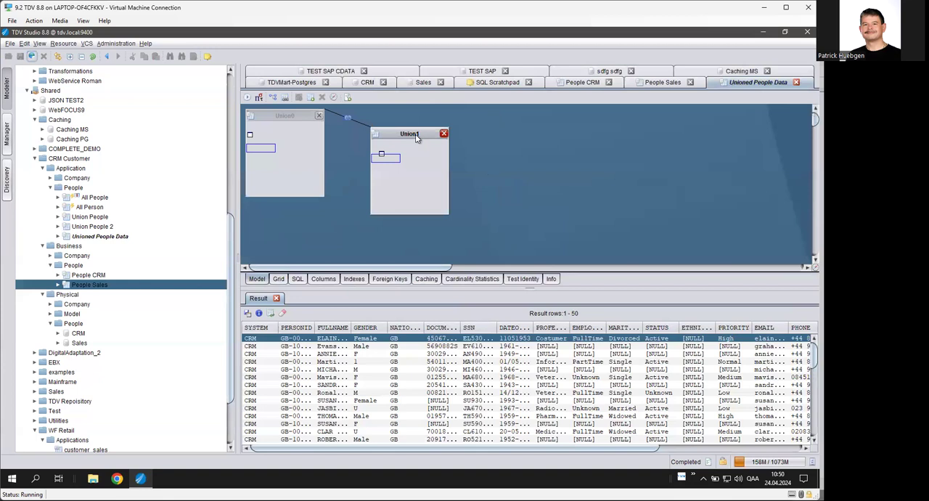
drag(416, 139, 412, 126)
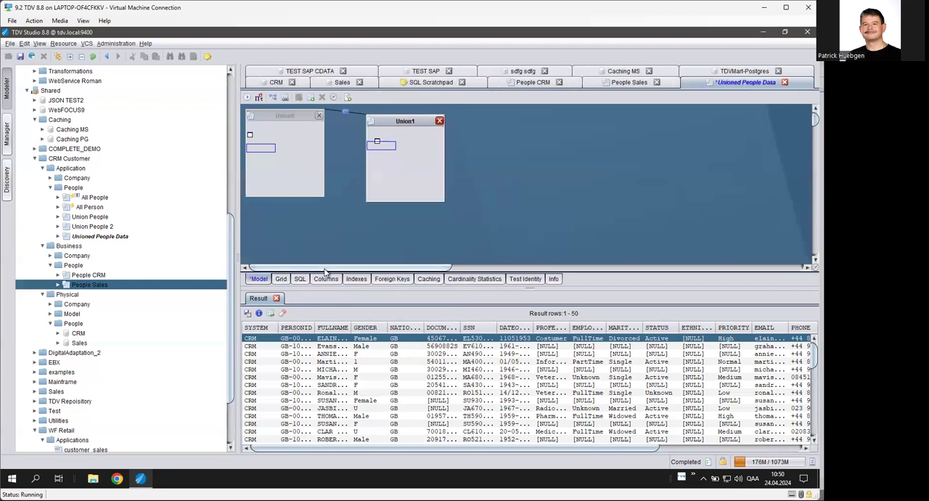
click(300, 279)
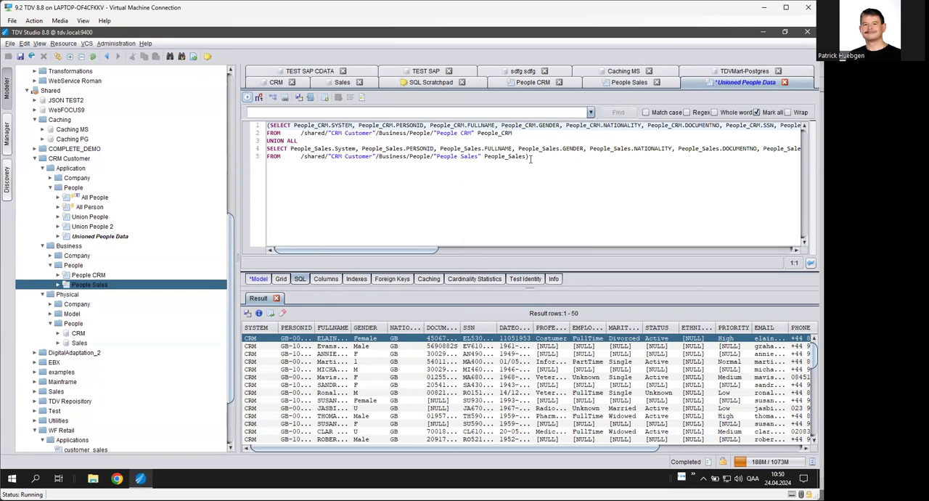
click(20, 56)
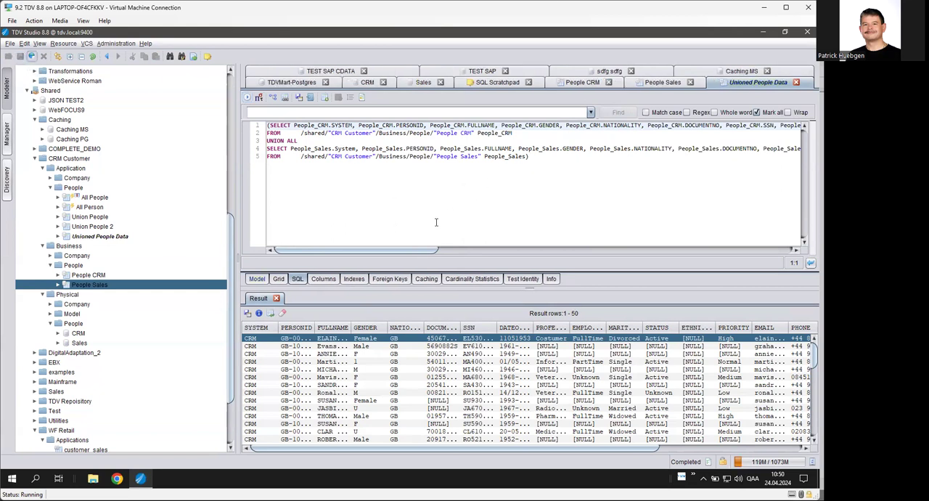
Rerun the COUNT(*) query against Unioned People Data in the SQL Scratchpad.
click(495, 83)
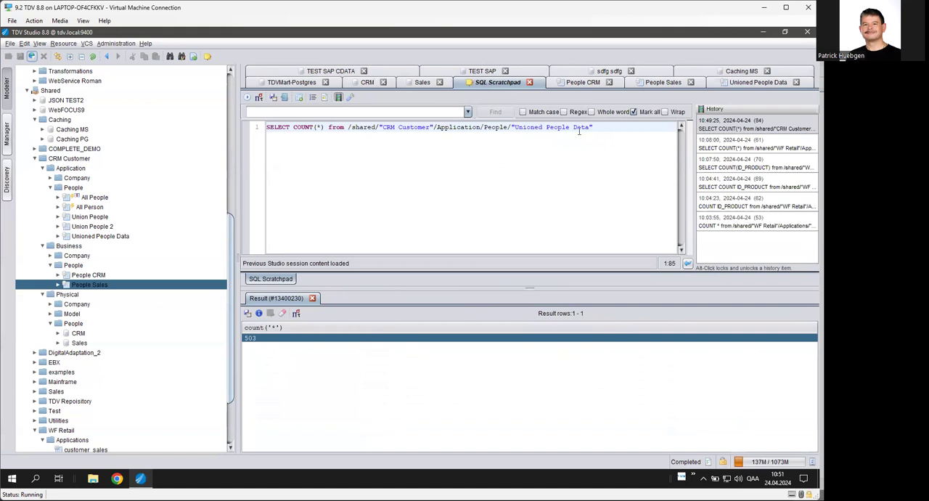
click(248, 99)
Show the execution plan of Unioned People Data and inspect its FETCH, UNION ALL and SELECT nodes.
click(731, 83)
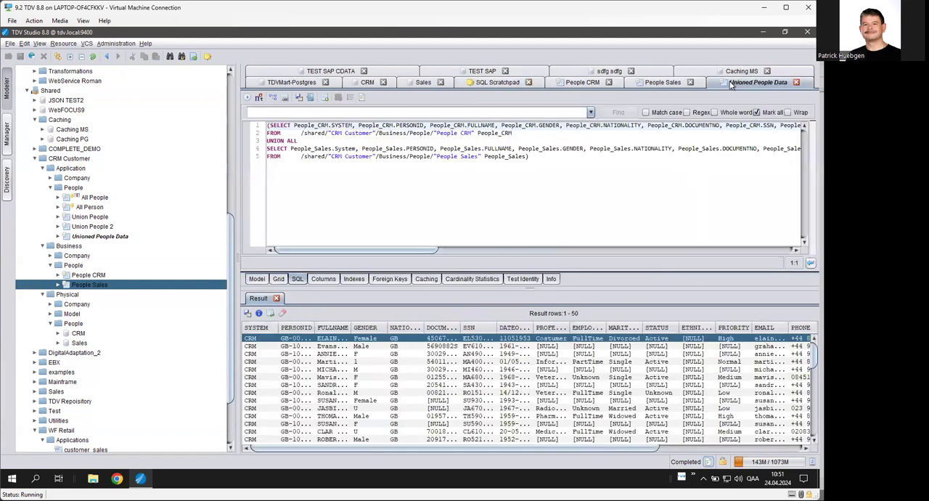
click(258, 280)
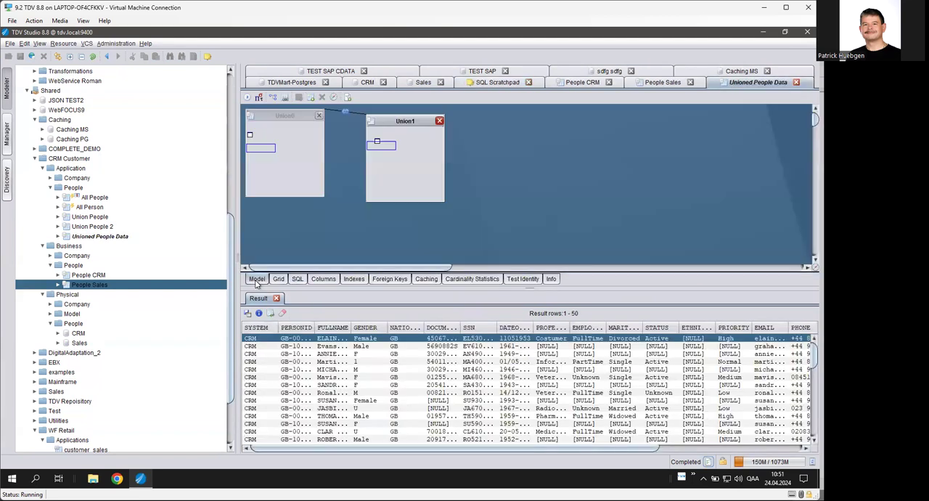
click(259, 98)
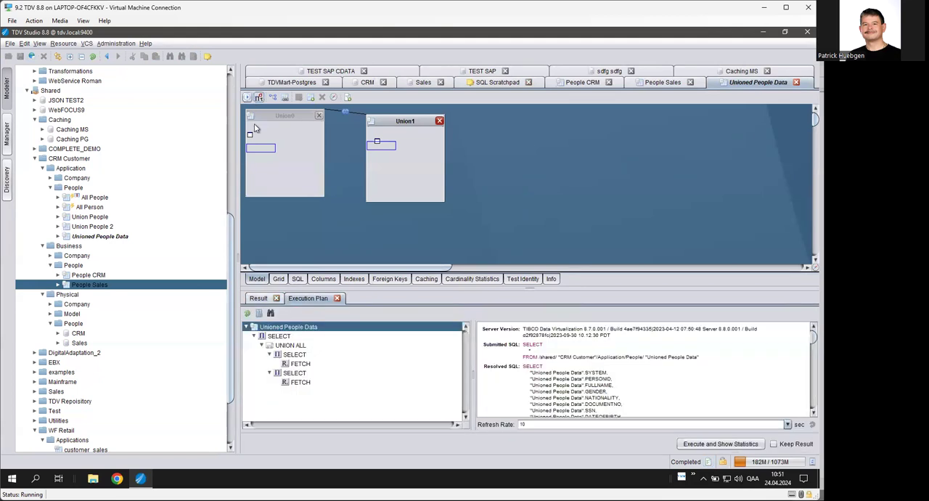
click(297, 383)
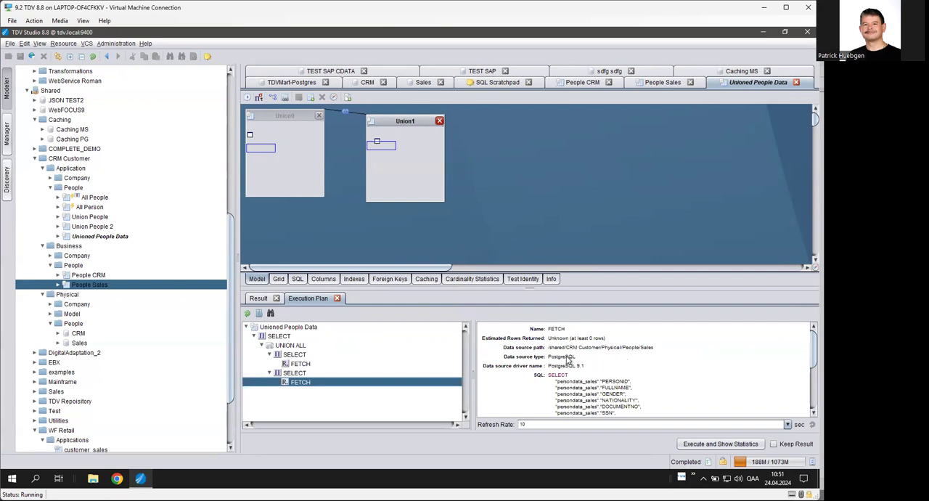
click(300, 364)
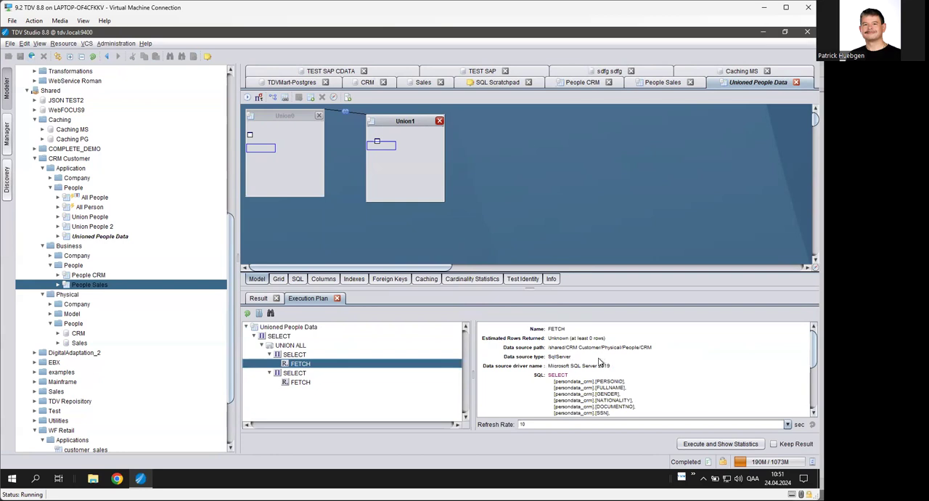
click(295, 347)
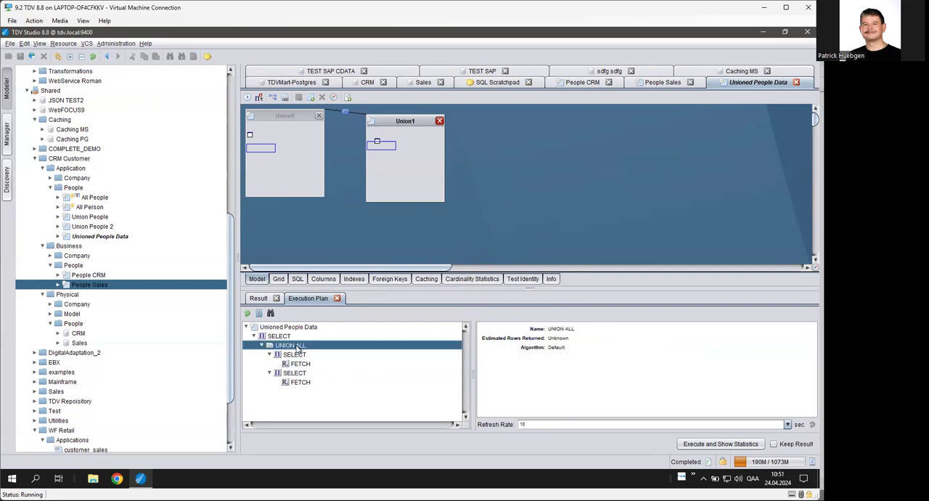
click(281, 338)
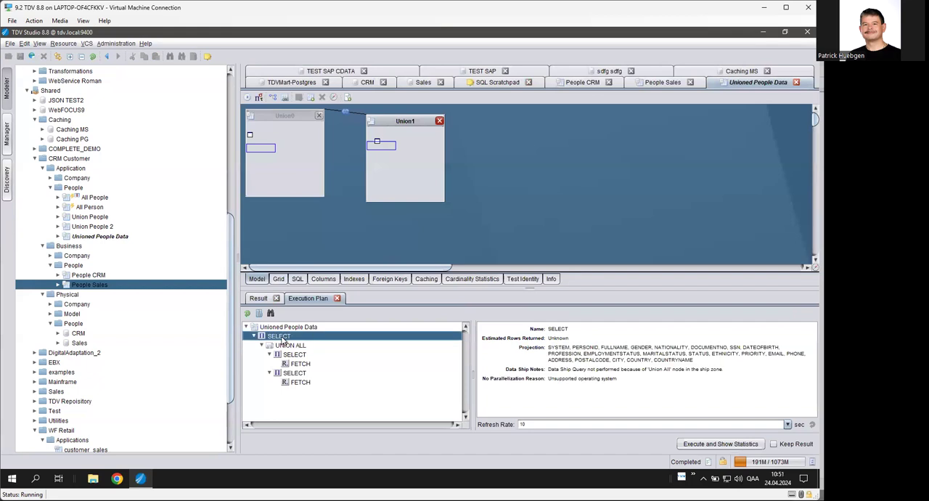